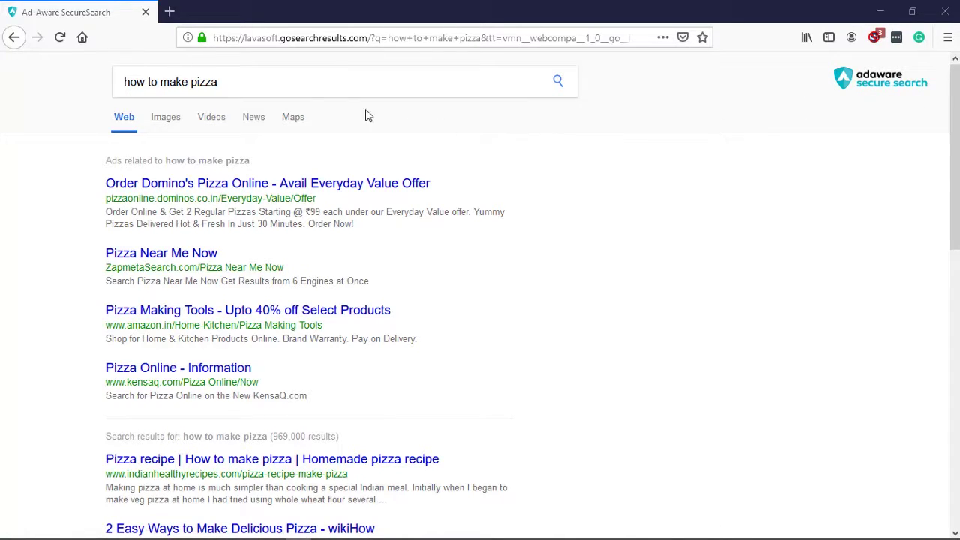
# - Replace the lavasoft address with the search 'how to make', landing on Adaware Secure Search results
pyautogui.click(303, 41)
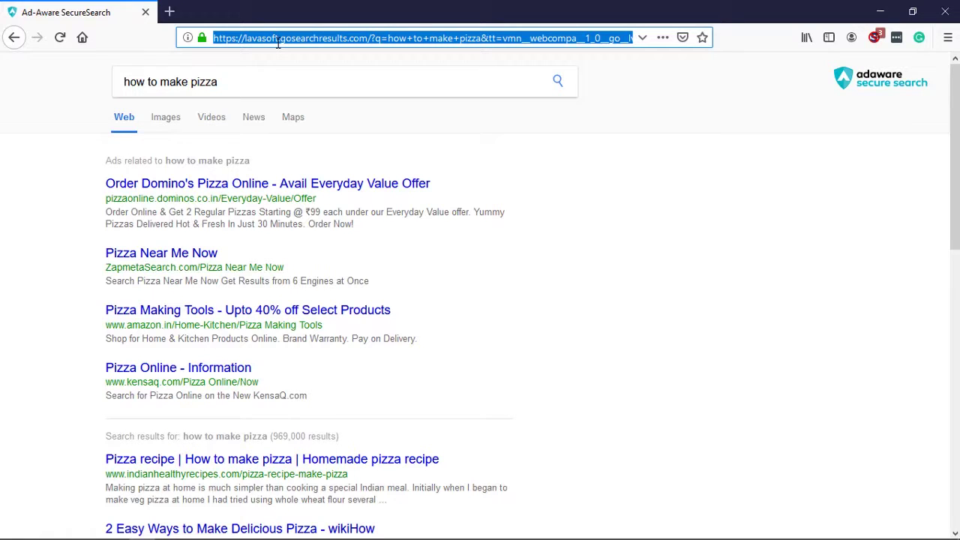
pyautogui.click(291, 79)
pyautogui.click(275, 36)
pyautogui.doubleClick(277, 38)
pyautogui.click(277, 37)
pyautogui.write('how to mak')
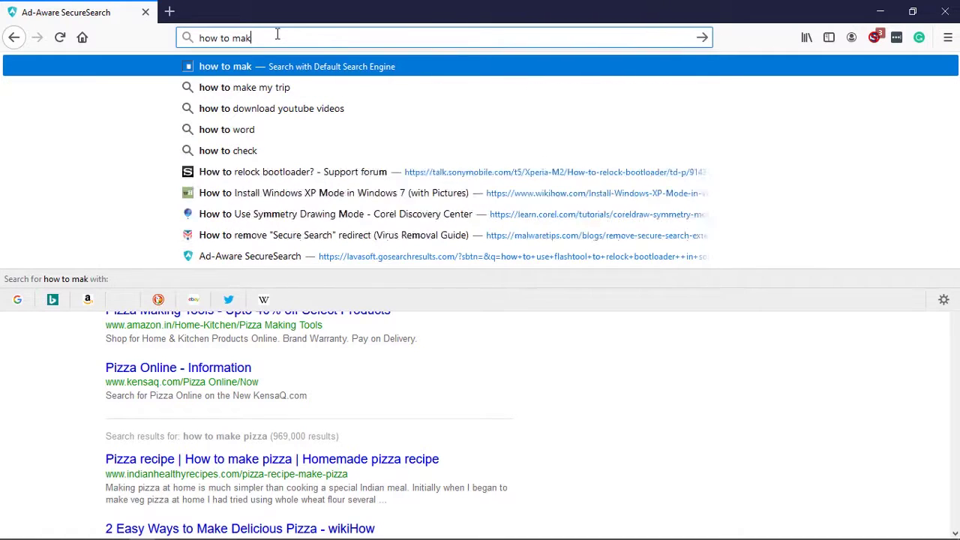
pyautogui.write('e')
pyautogui.press('Return')
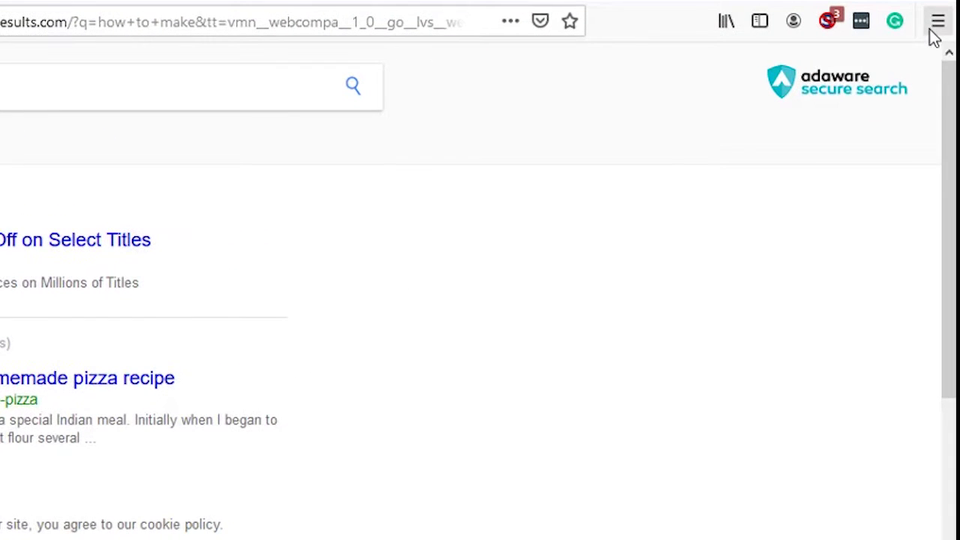
# - Open Firefox Options from the hamburger menu
pyautogui.click(944, 30)
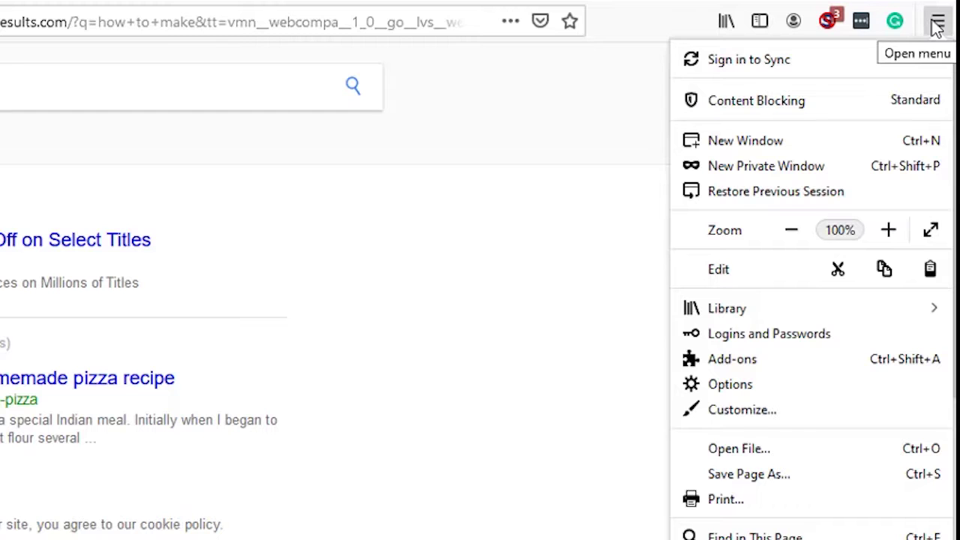
pyautogui.click(937, 25)
pyautogui.click(937, 25)
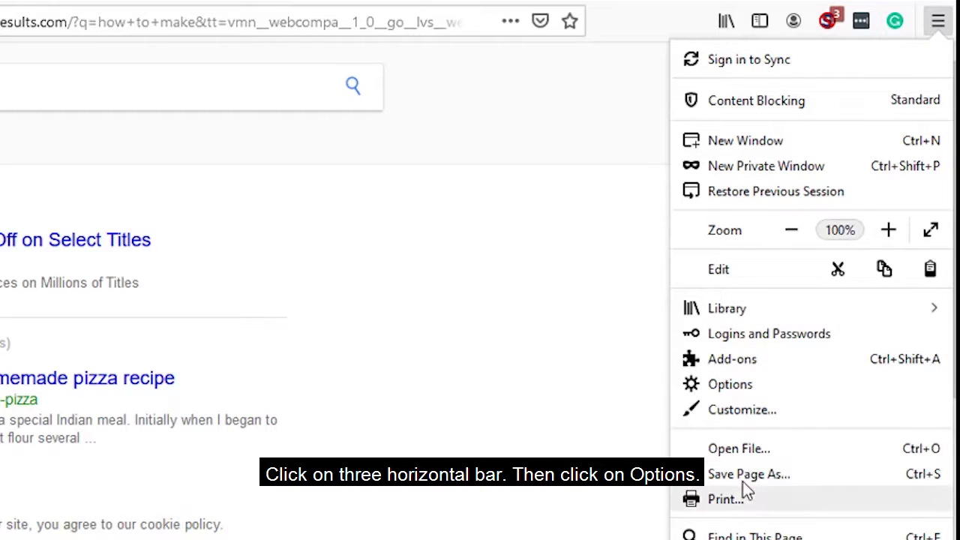
pyautogui.click(717, 384)
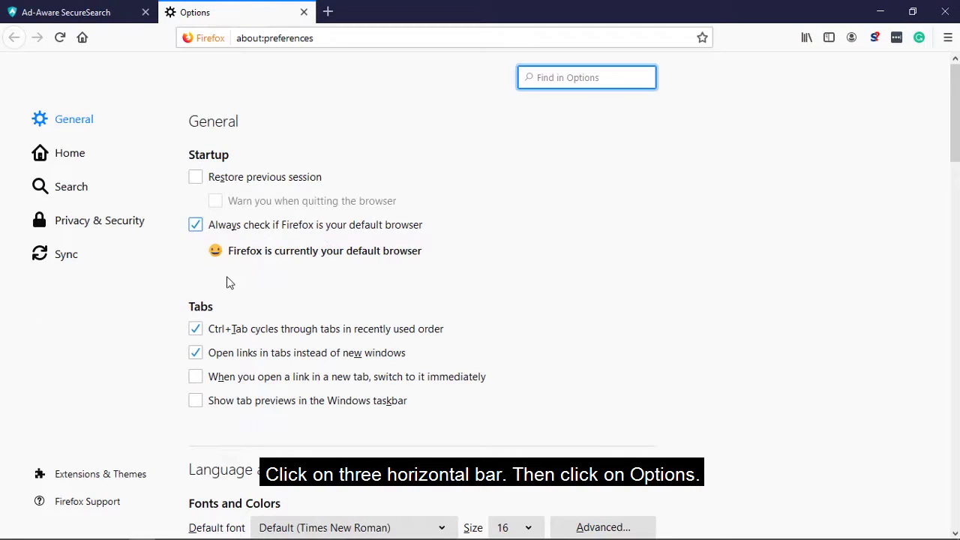
# - Clear the lavasoft custom homepage address in the Home settings
pyautogui.click(67, 159)
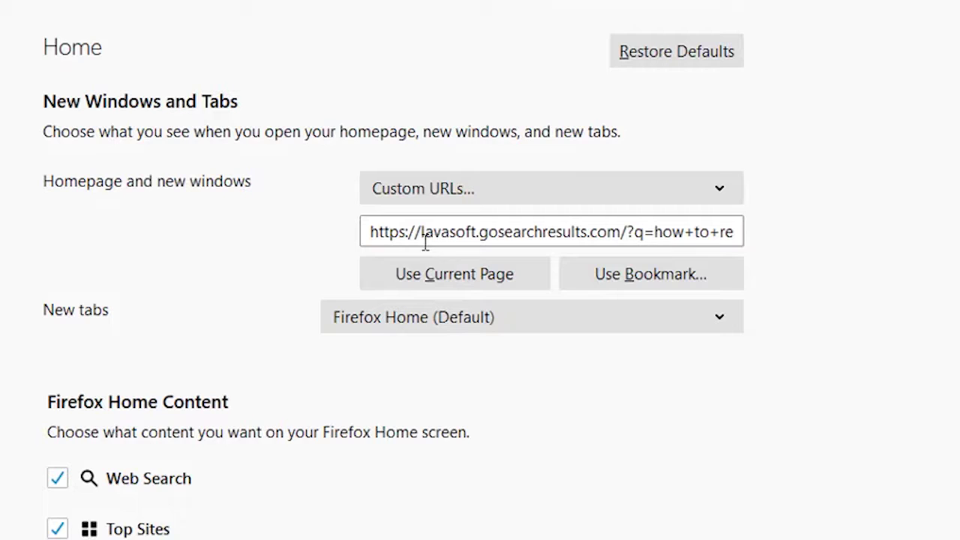
pyautogui.click(687, 236)
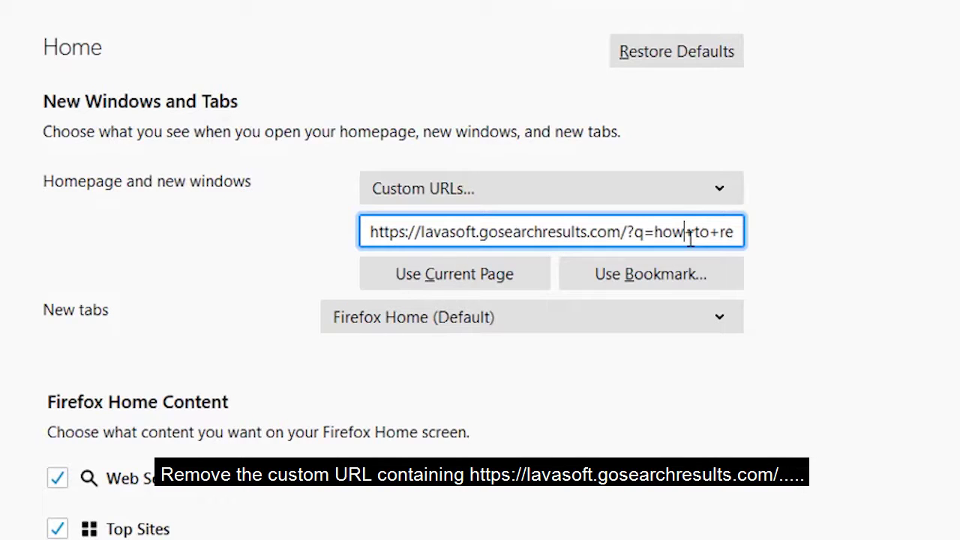
pyautogui.hotkey('ctrl', 'a')
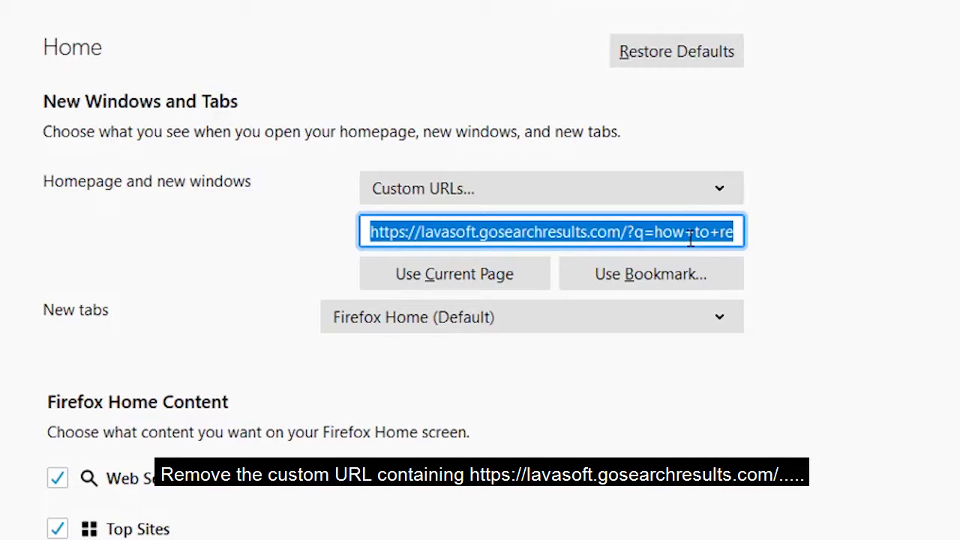
pyautogui.press('BackSpace')
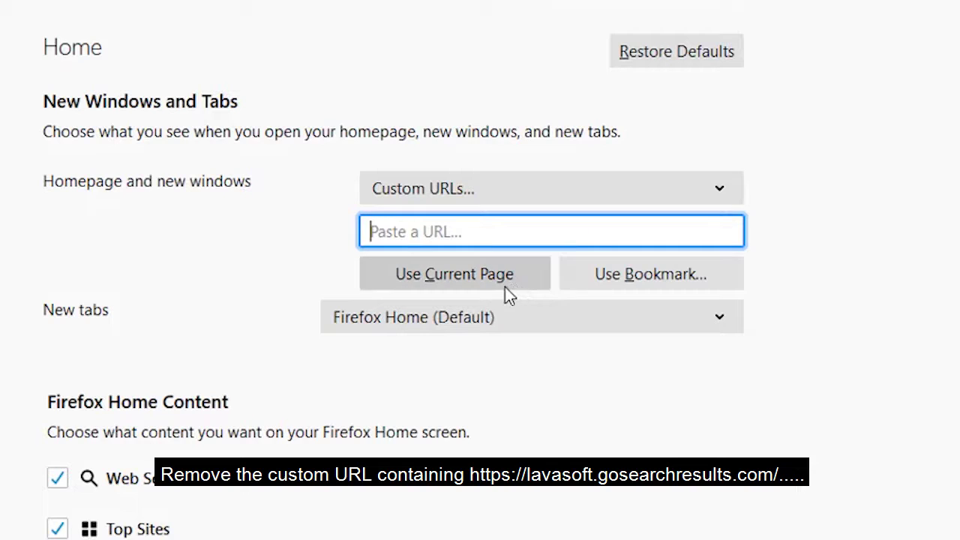
# - Keep new tabs on Firefox Home (Default), then move to Search settings
pyautogui.click(417, 328)
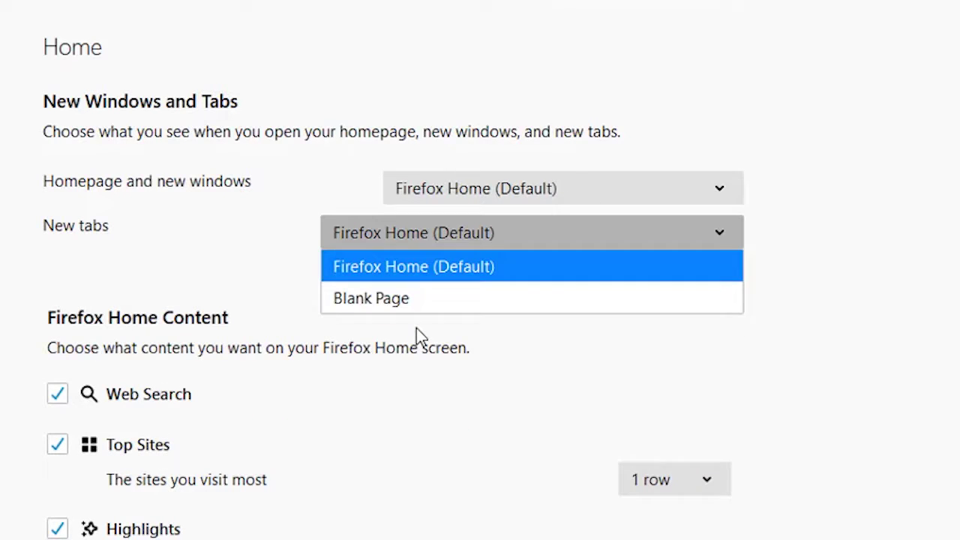
pyautogui.click(381, 272)
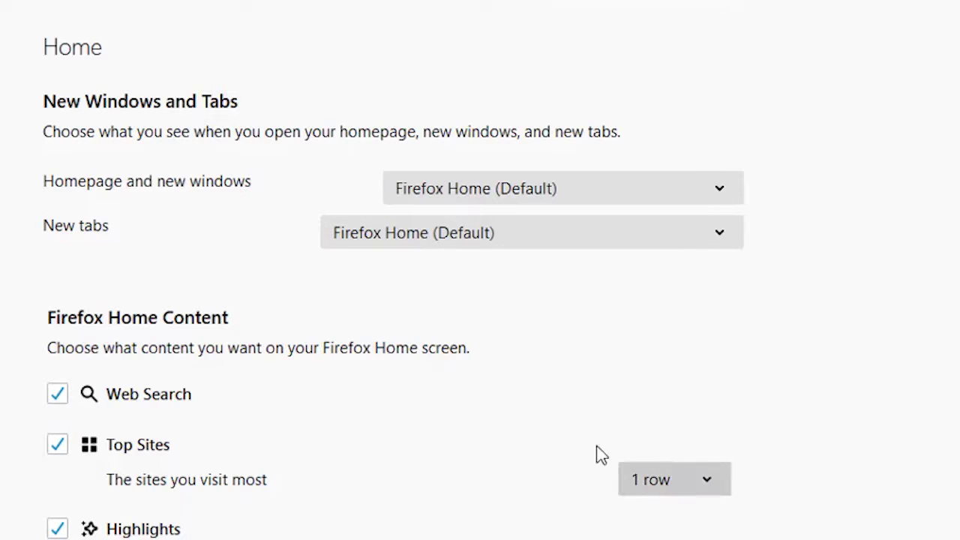
pyautogui.click(4, 144)
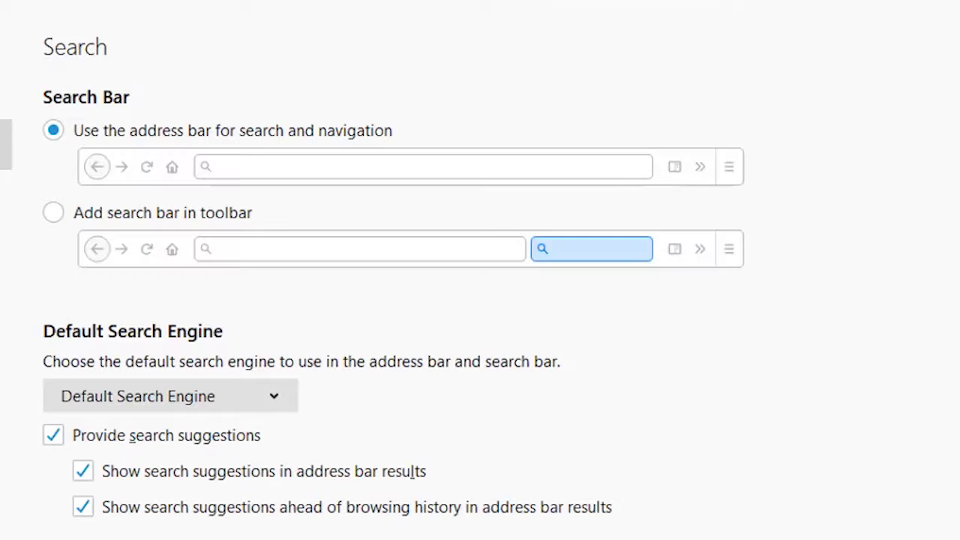
# - Set the default search engine to Google
pyautogui.scroll(-1, 165, 336)
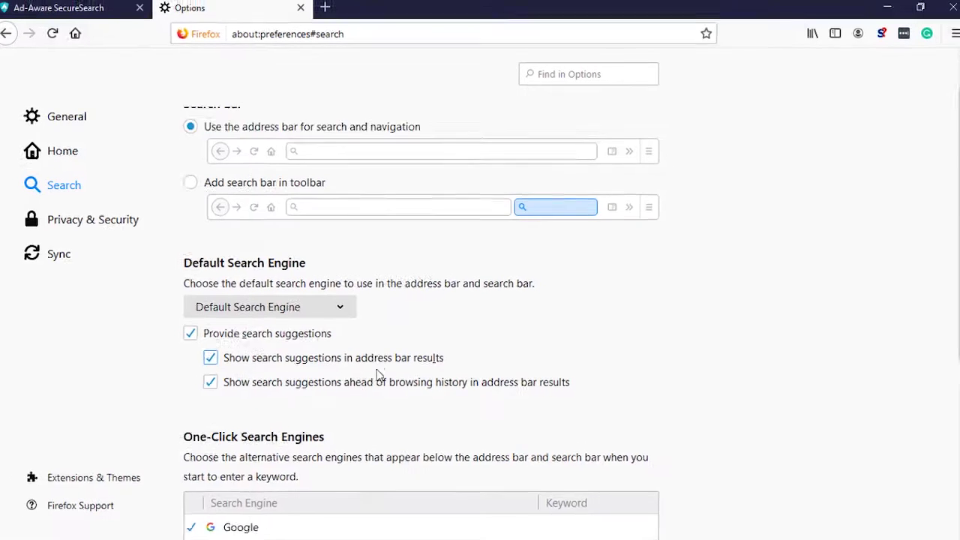
pyautogui.click(343, 273)
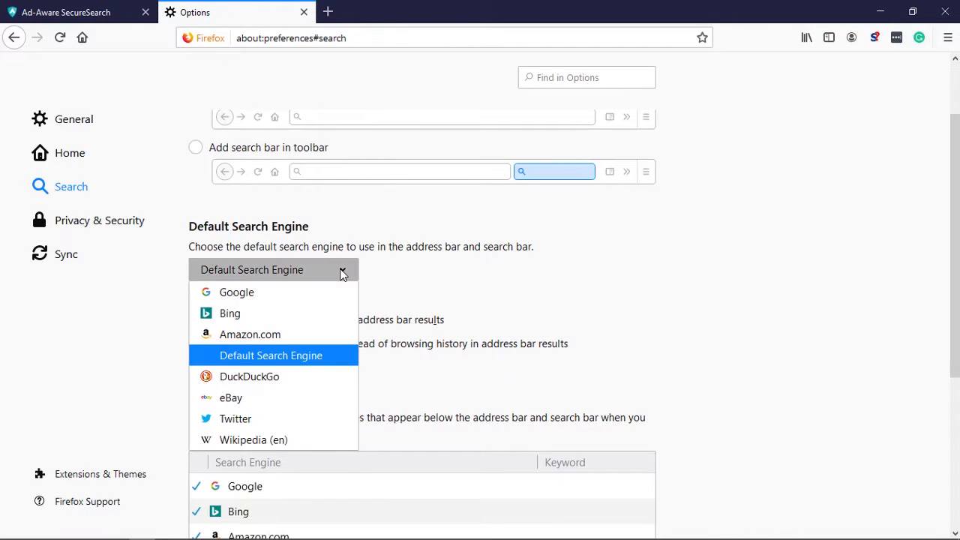
pyautogui.click(235, 296)
# - Review the one-click search engines, selecting Google and Bing, and confirm no Lavasoft entry
pyautogui.scroll(-2, 315, 360)
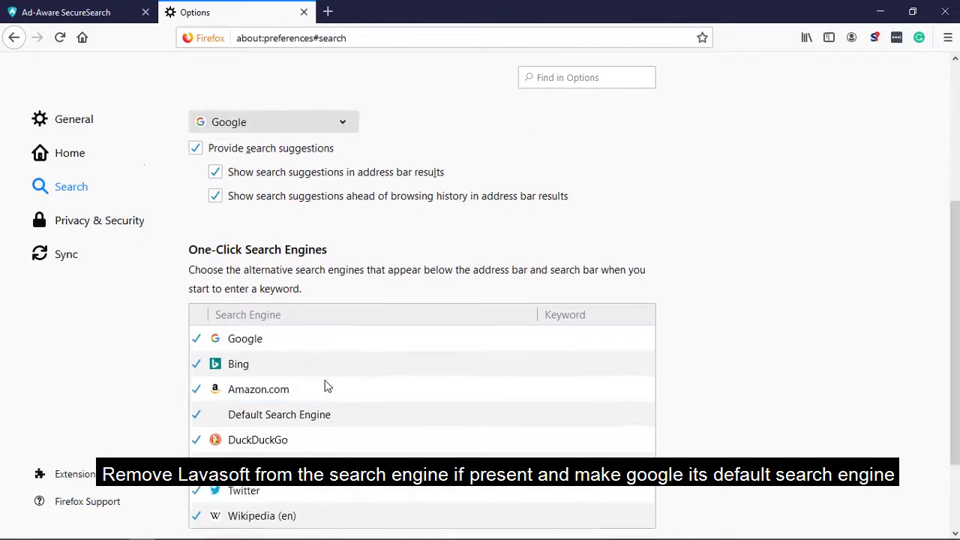
pyautogui.scroll(-1, 305, 330)
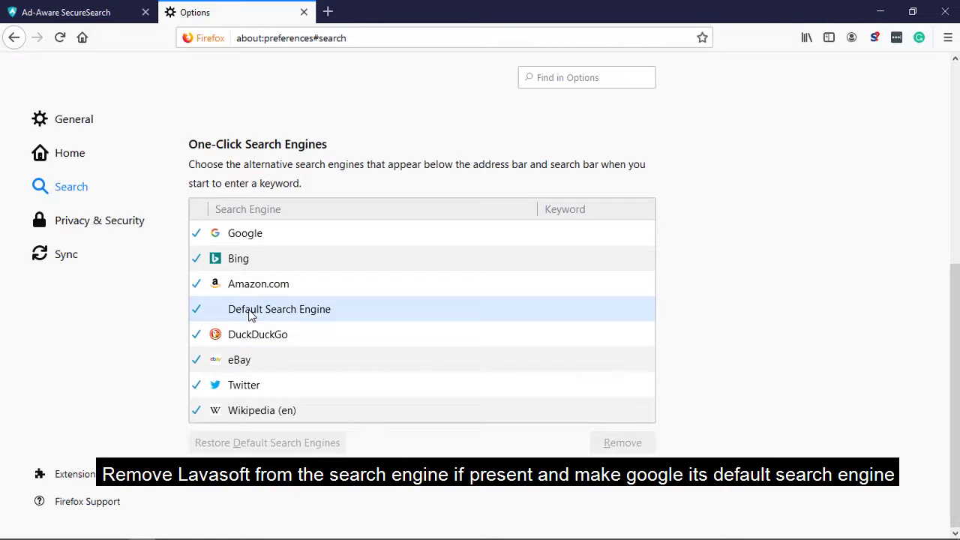
pyautogui.click(227, 237)
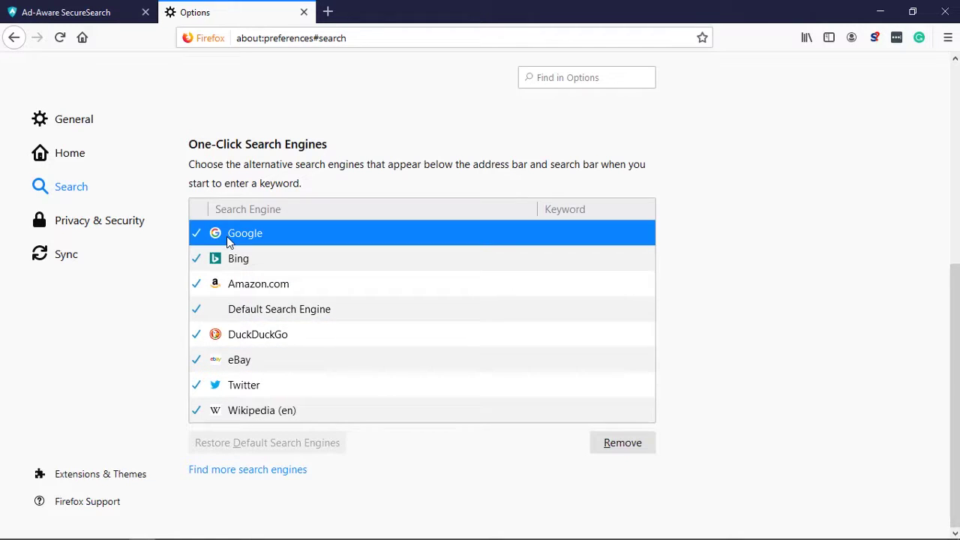
pyautogui.click(247, 266)
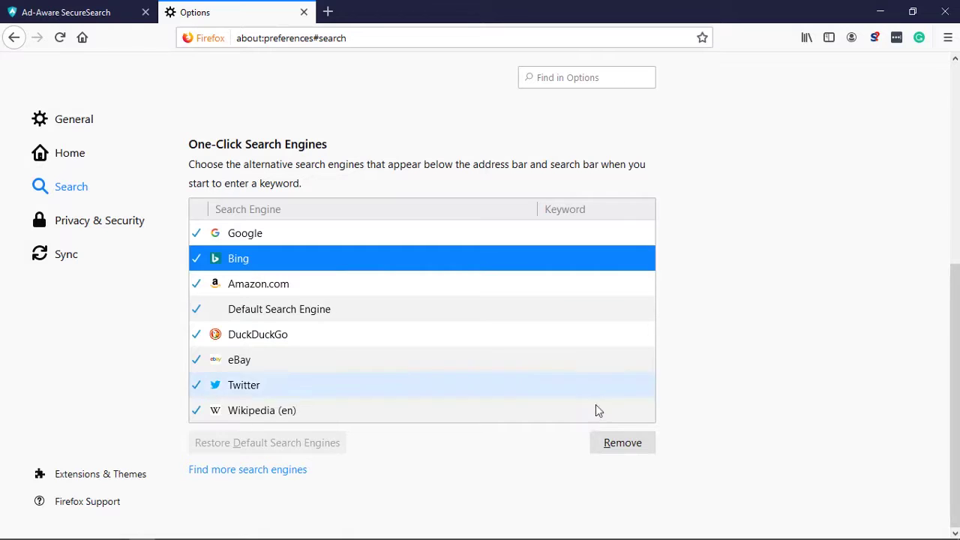
pyautogui.scroll(4, 316, 454)
pyautogui.scroll(1, 315, 454)
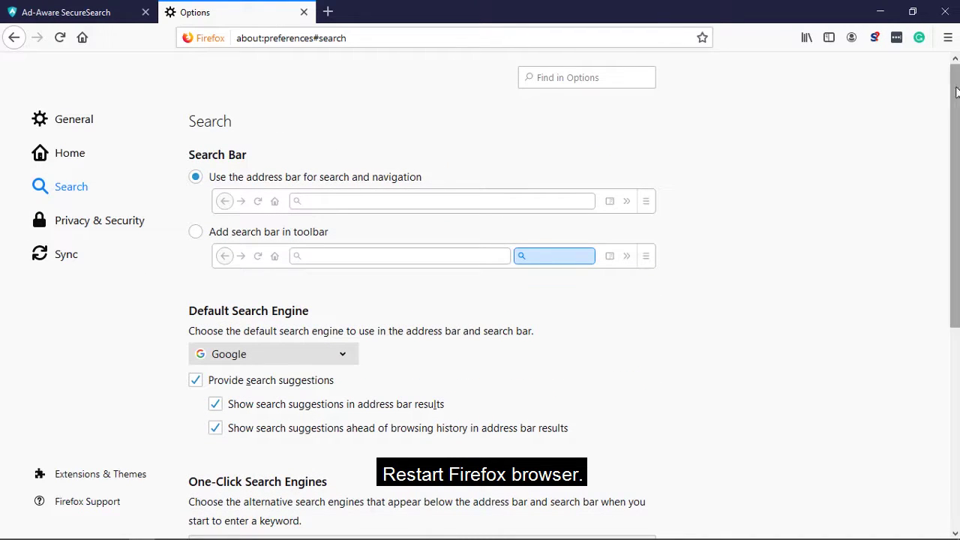
# - Close the Options tab and Firefox, then relaunch Firefox from the taskbar
pyautogui.click(304, 12)
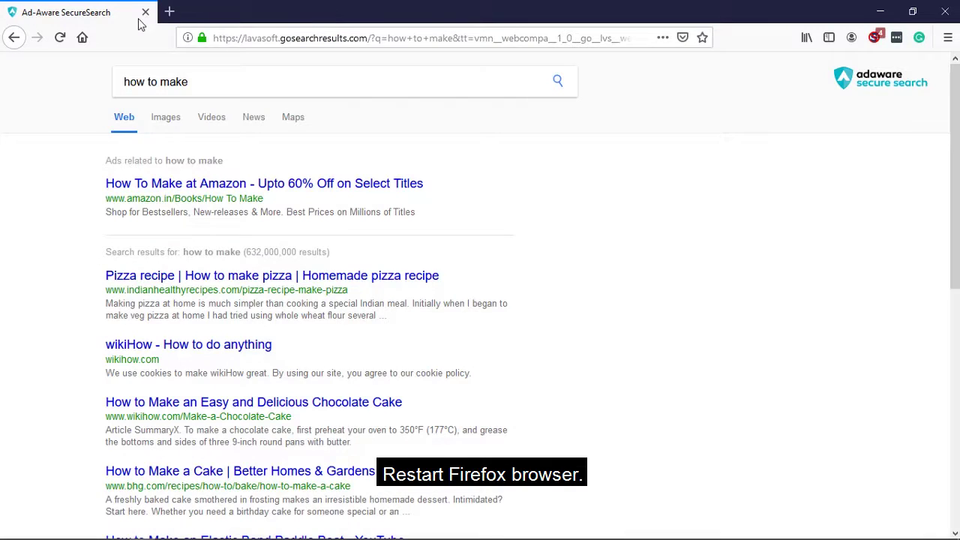
pyautogui.click(146, 12)
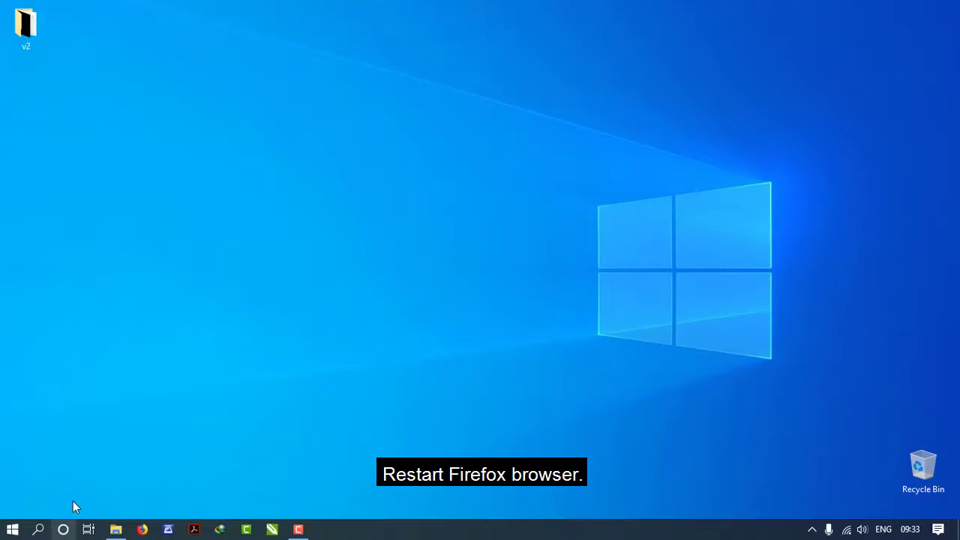
pyautogui.click(142, 530)
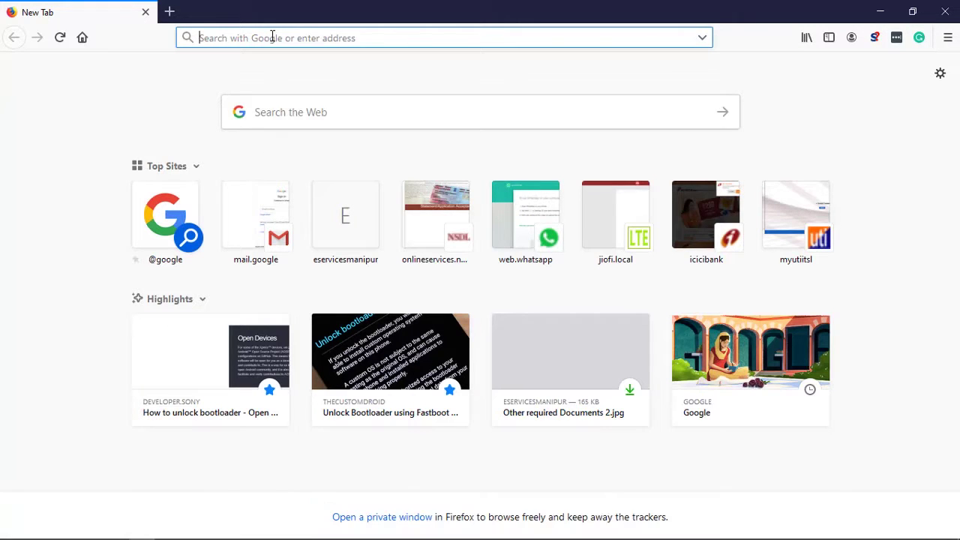
# - Search 'how to make pizza', confirm Google results appear, and close Firefox
pyautogui.write('how to')
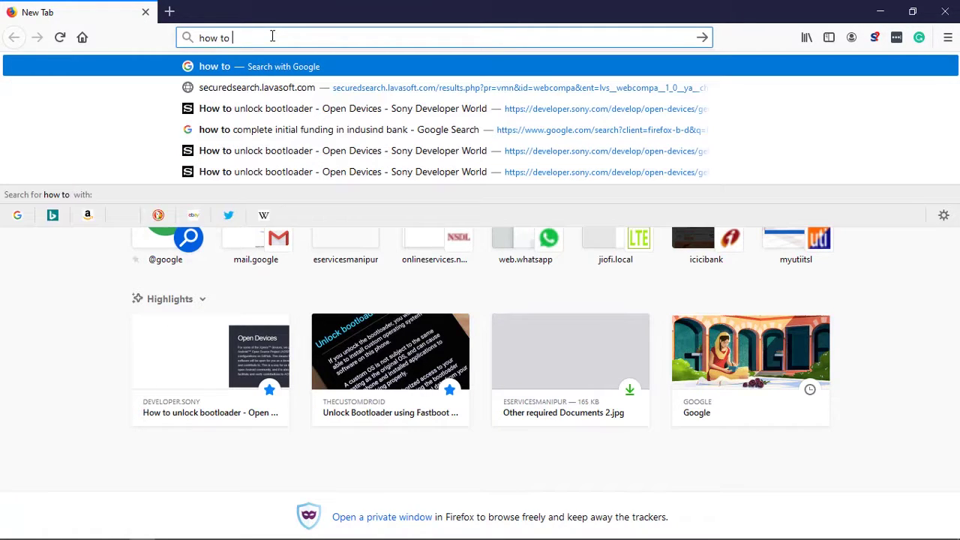
pyautogui.write(' make pizza')
pyautogui.press('Return')
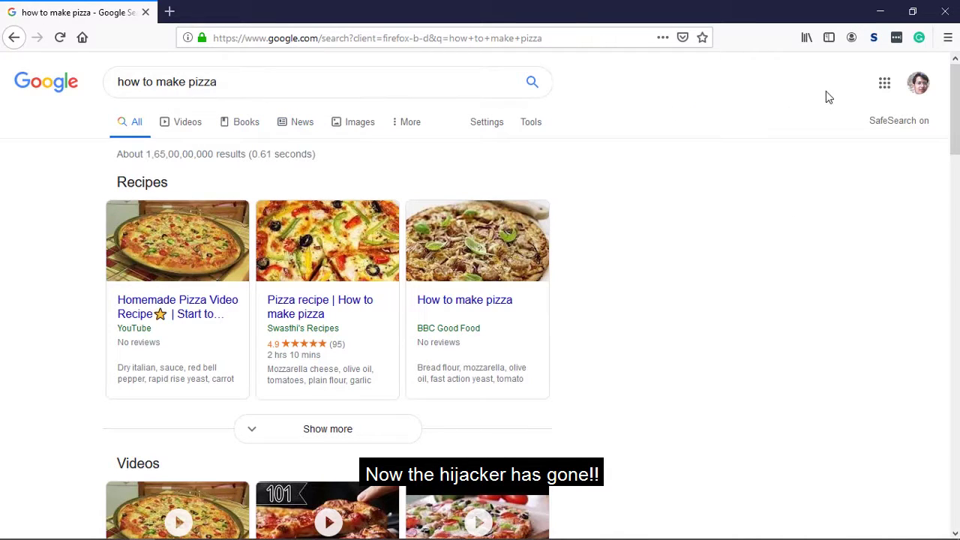
pyautogui.click(946, 12)
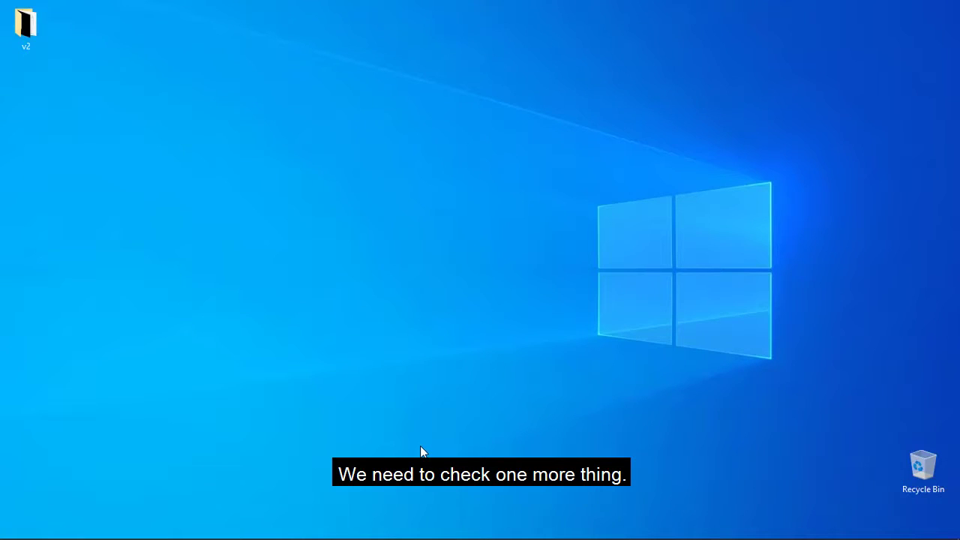
# - Run appwiz.cpl from the Win+R Run dialog to launch Programs and Features
pyautogui.press('super+r')
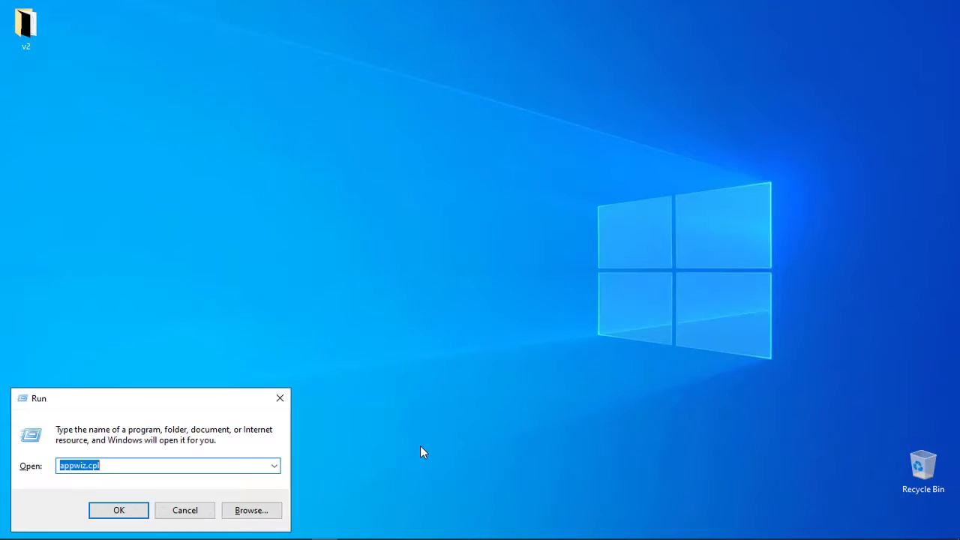
pyautogui.write('appwiz.cpl')
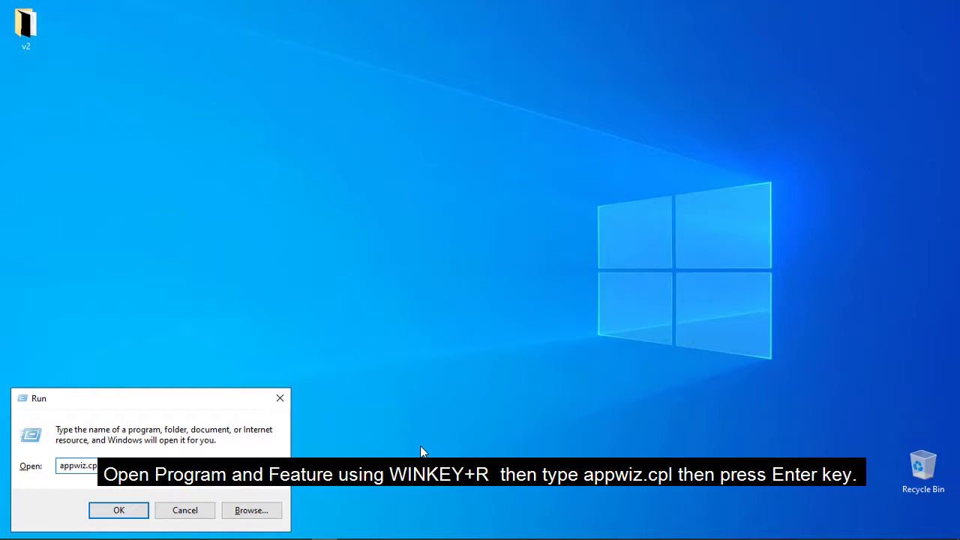
pyautogui.press('super+r')
pyautogui.write('a')
pyautogui.press('BackSpace')
pyautogui.write('app')
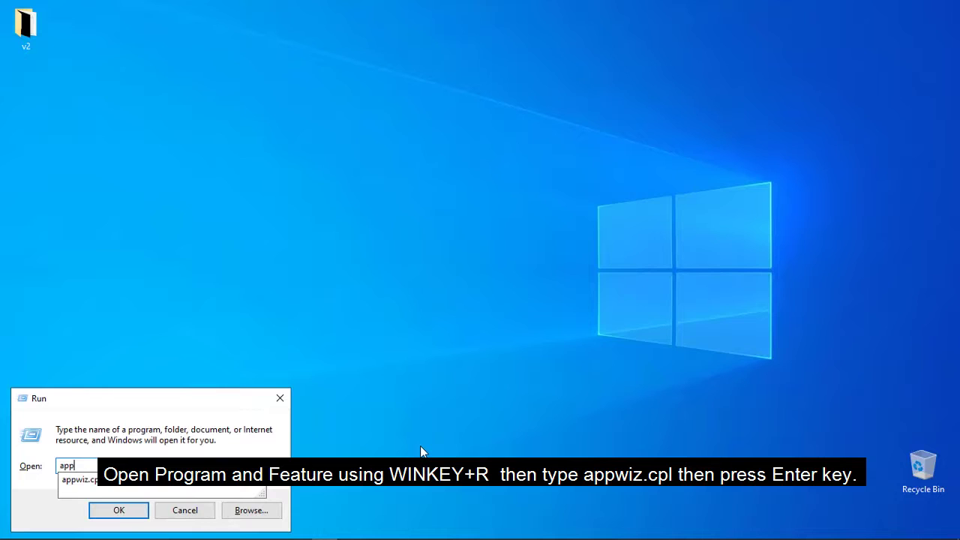
pyautogui.write('wiz.cp')
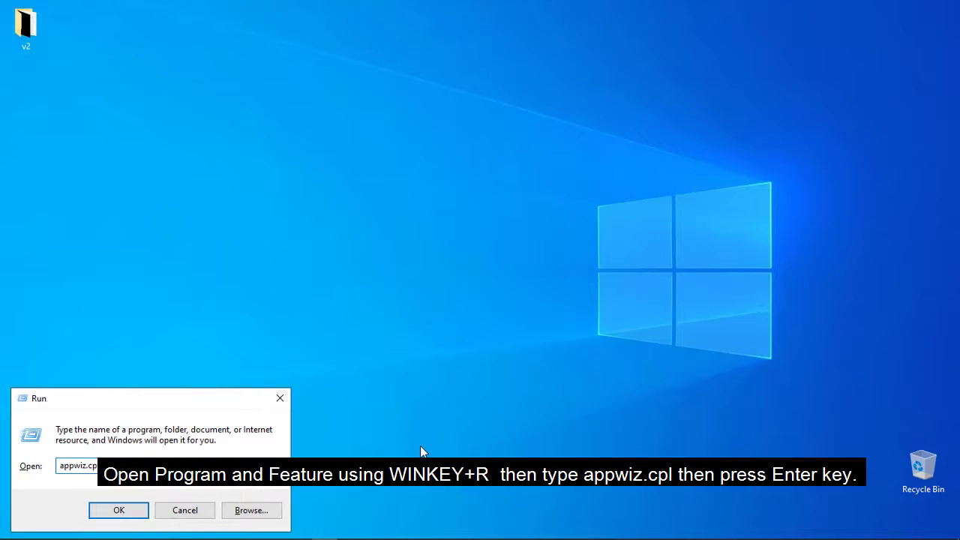
pyautogui.press('Return')
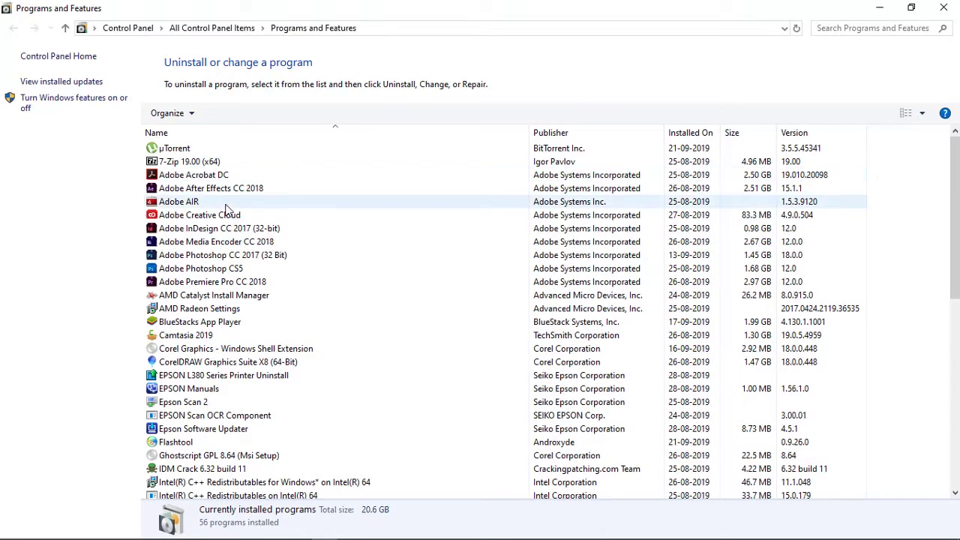
# - Scroll through the installed programs list looking for Lavasoft's Web Companion
pyautogui.scroll(-10, 241, 212)
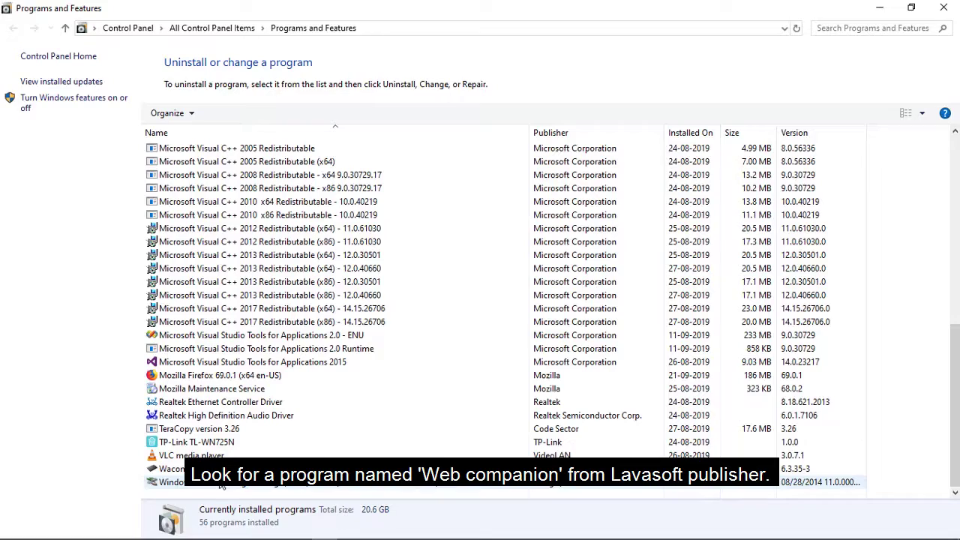
pyautogui.scroll(5, 222, 486)
pyautogui.scroll(5, 221, 486)
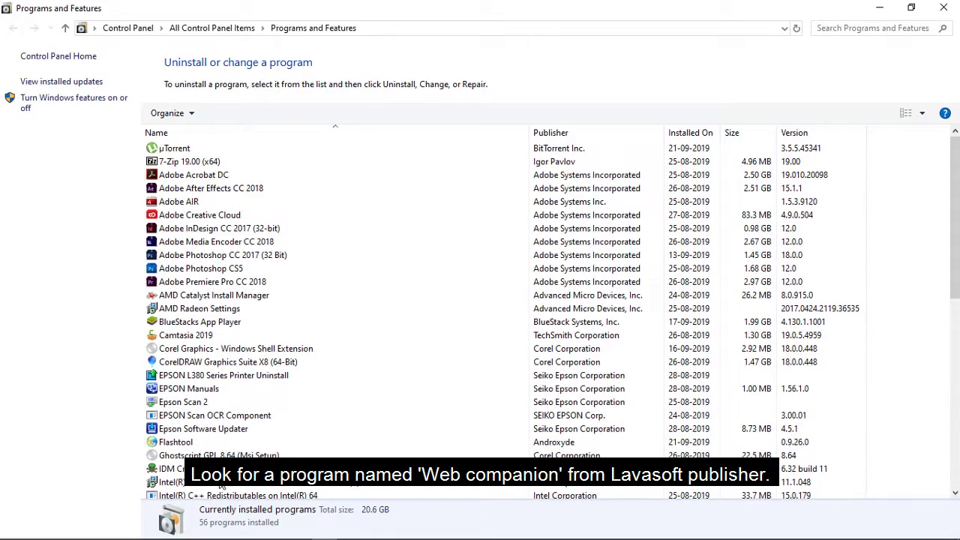
pyautogui.scroll(-6, 201, 338)
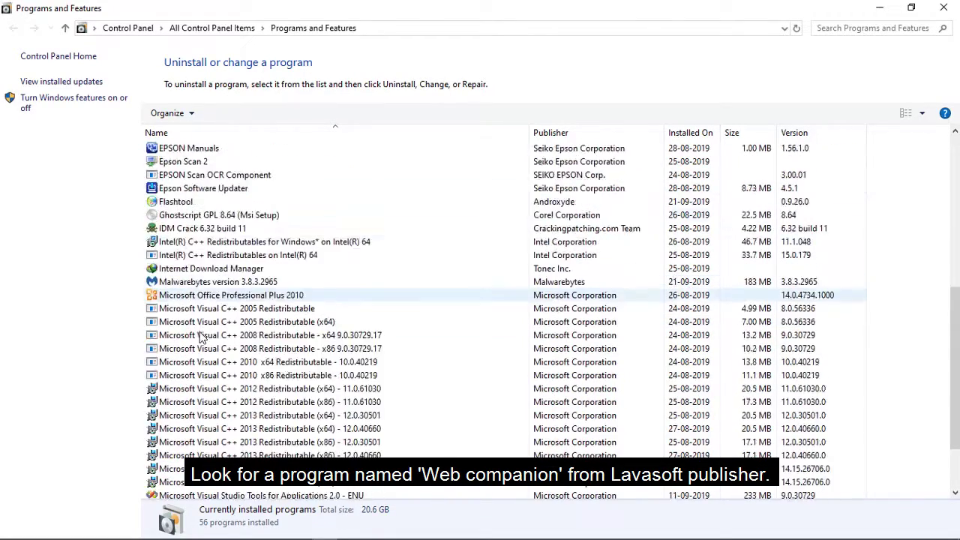
pyautogui.scroll(-4, 201, 337)
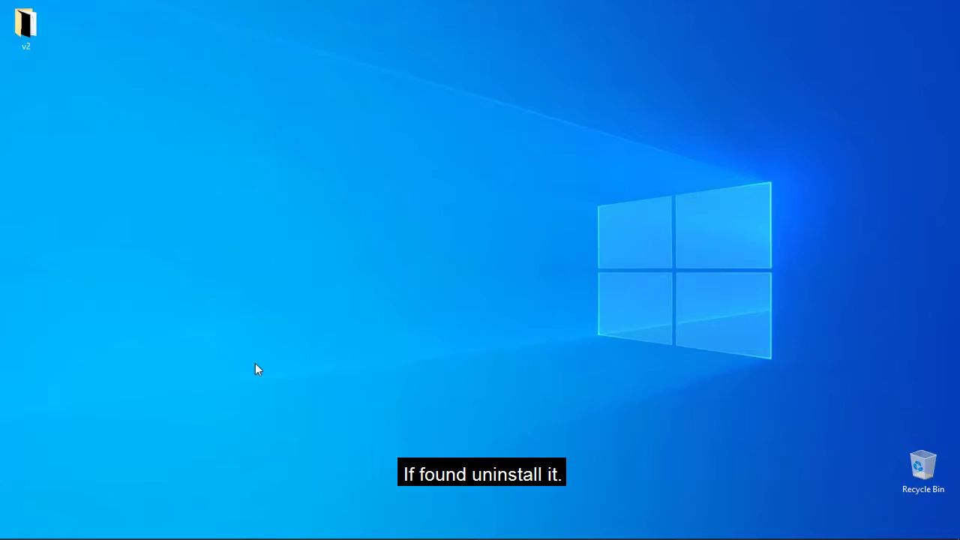